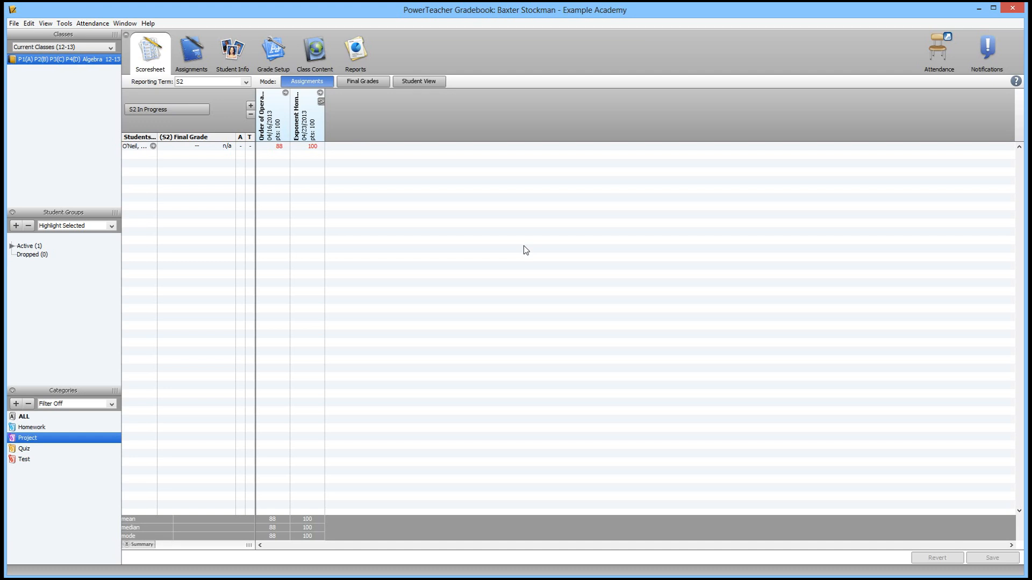
Create a new assignment category named Science Labs with the abbreviation Lab
click(63, 461)
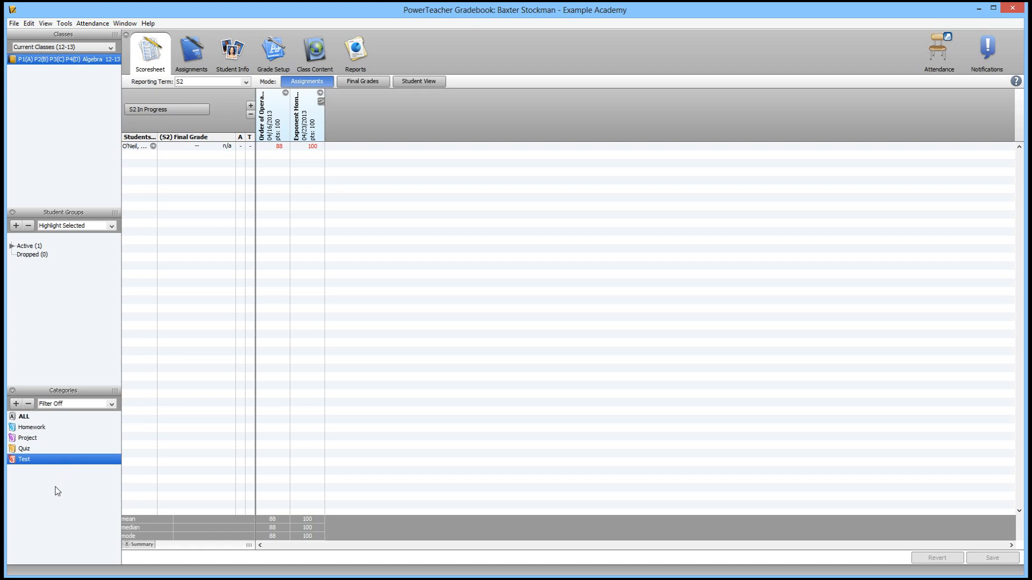
click(58, 428)
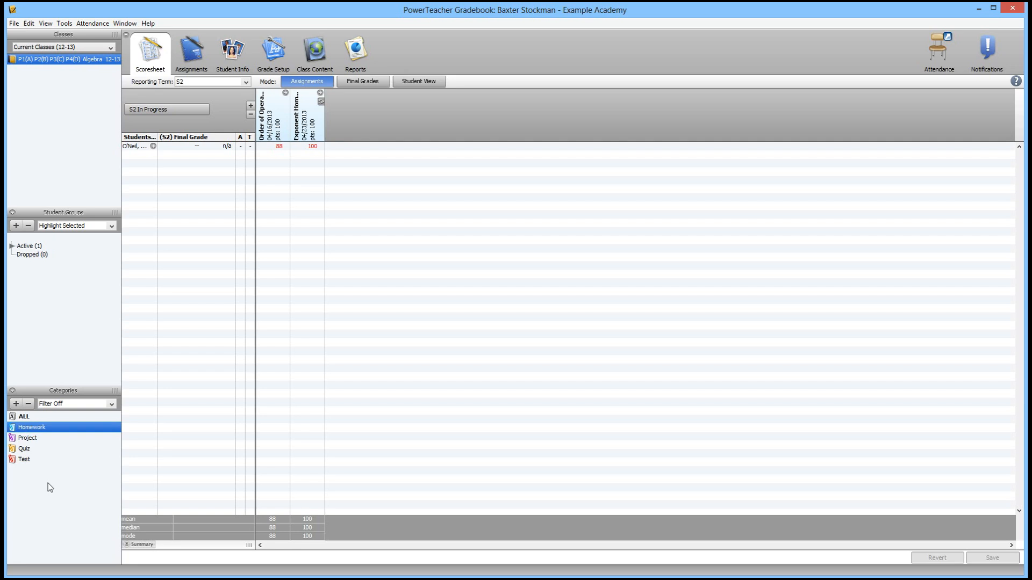
click(16, 405)
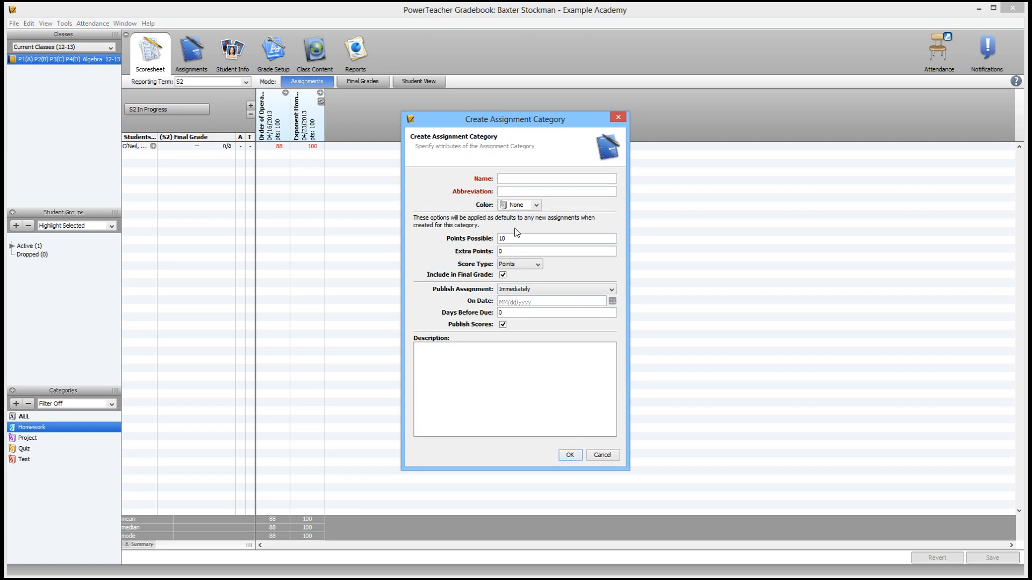
text(Science Labs)
click(538, 193)
text(Lab)
Set the new category's color to Olive
click(533, 205)
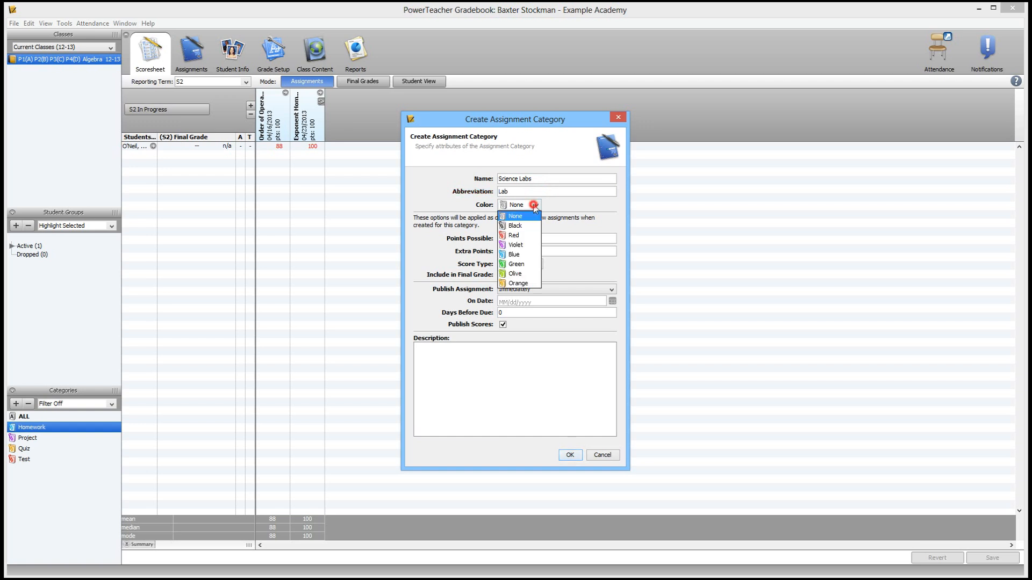
click(528, 278)
click(48, 466)
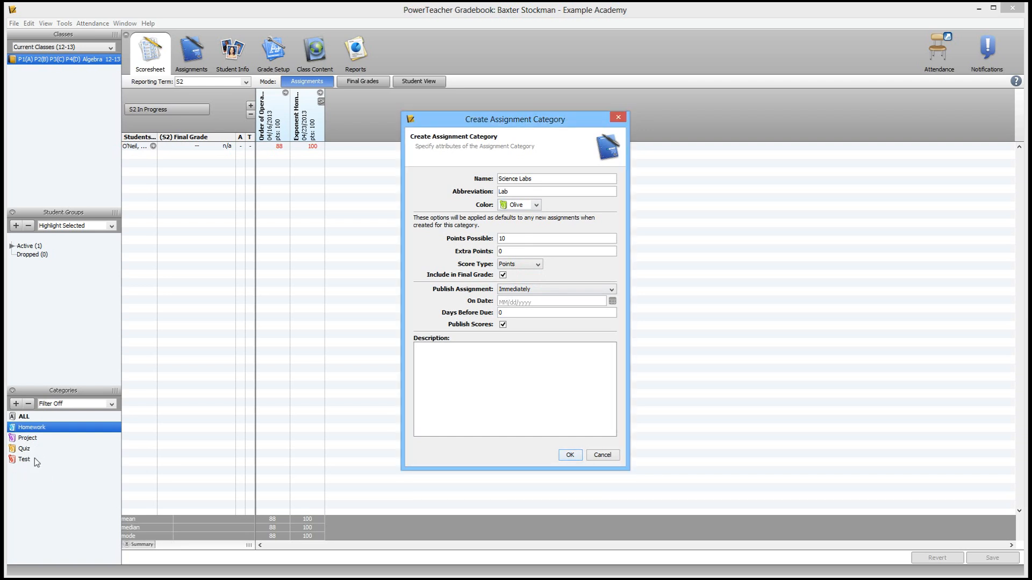
Set the category's default points possible to 100, clear Publish Scores, and save the category
click(532, 238)
click(542, 238)
text(0)
click(503, 325)
click(569, 456)
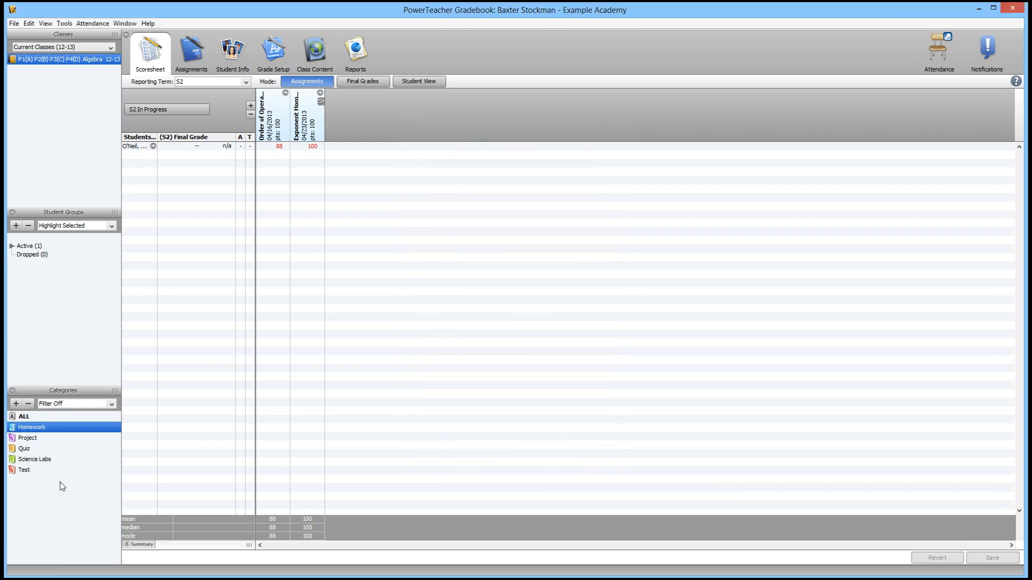
Rename the Test category to Exam with the abbreviation Ex
click(34, 458)
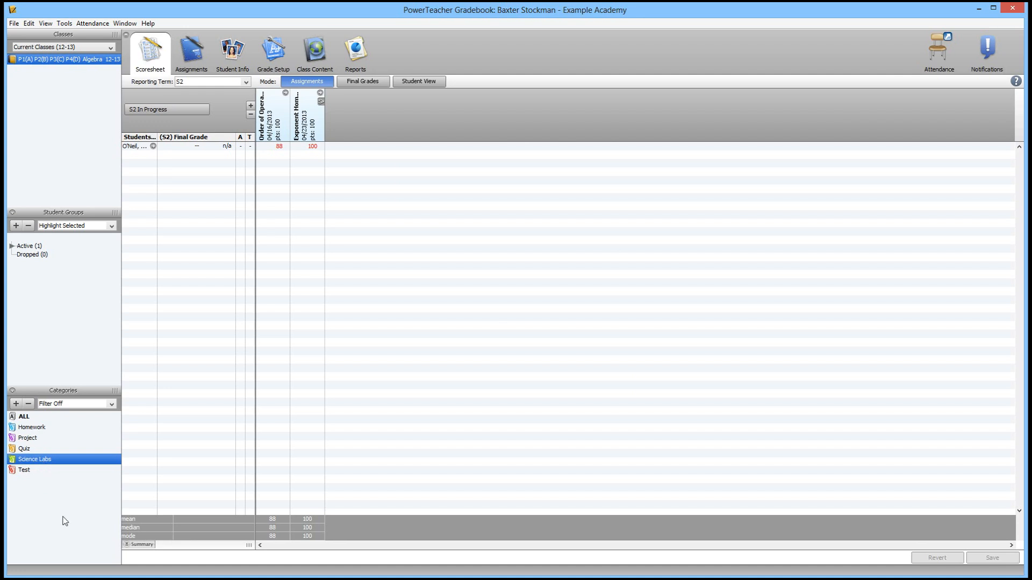
double_click(24, 469)
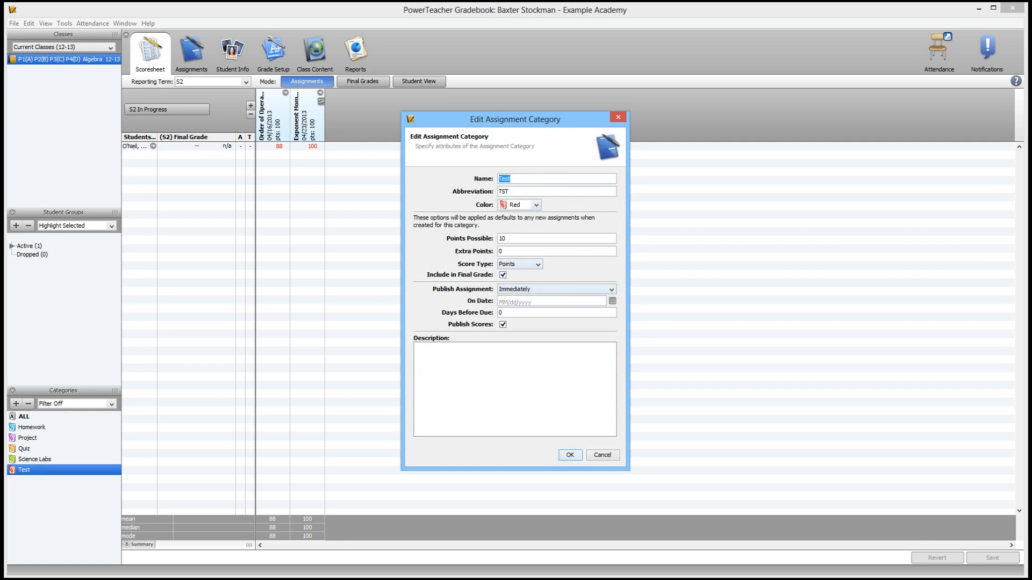
text(Exam)
double_click(544, 192)
text(Ex)
Set the Exam category's color to Black and its points possible to 100, then save it
click(538, 205)
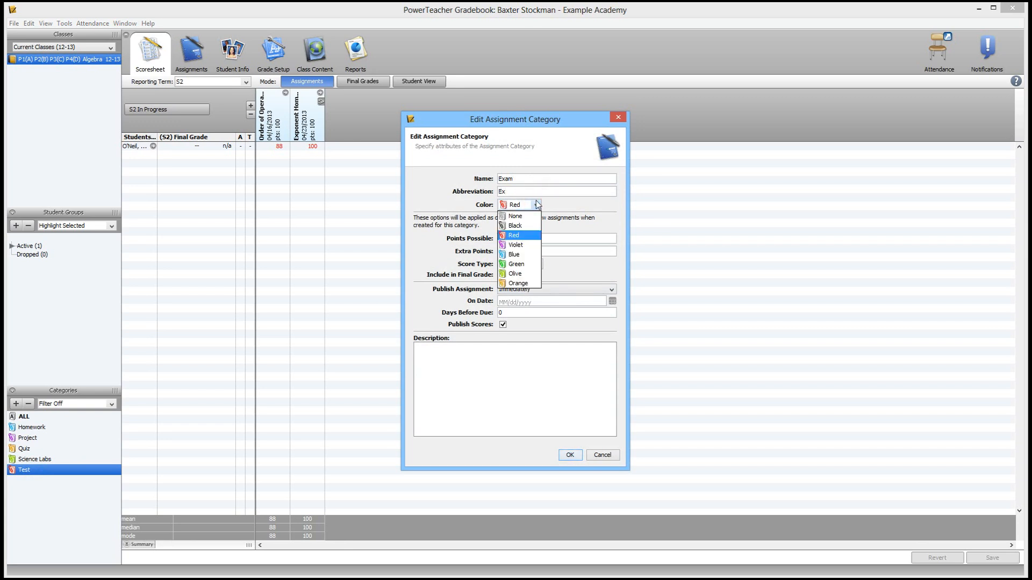
click(529, 227)
double_click(524, 237)
text(100)
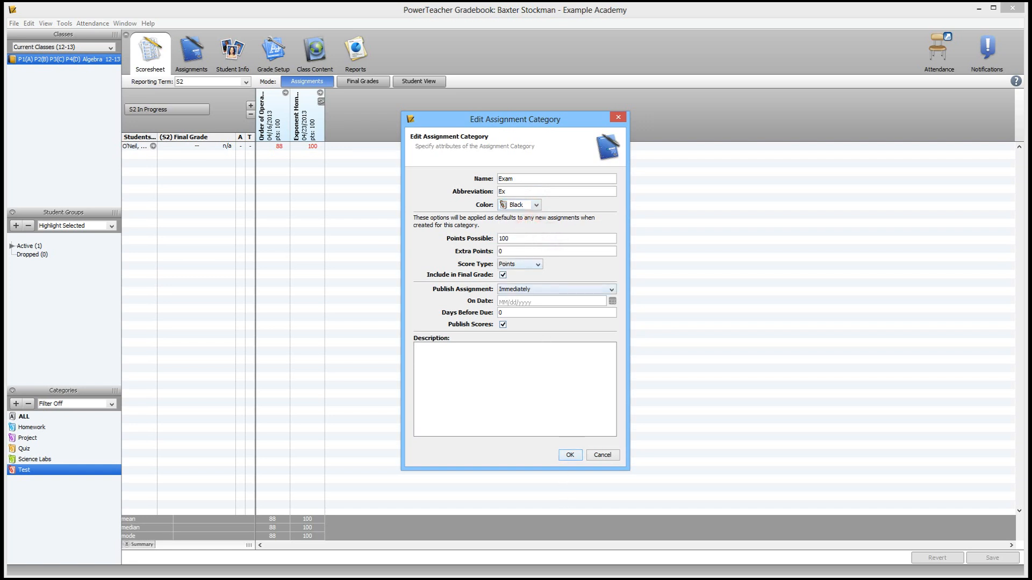
click(571, 456)
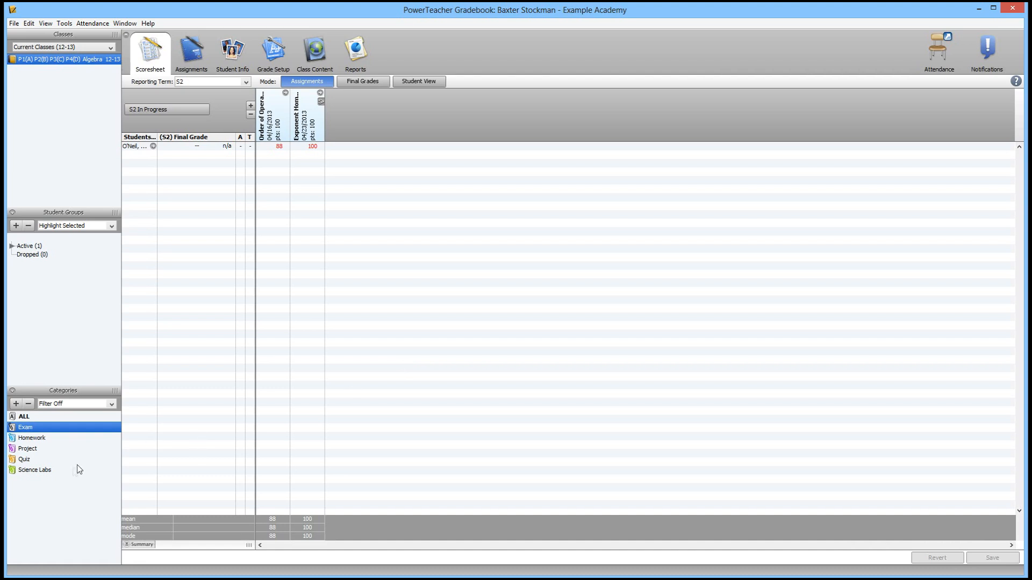
Open grade setup for the S1 term and switch its final grade calculation to category weights
click(274, 56)
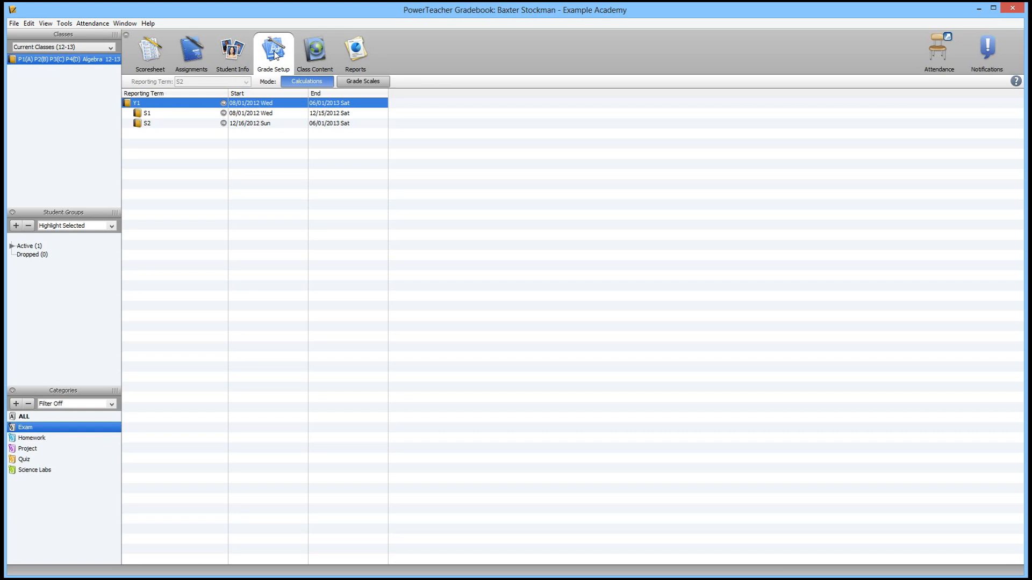
click(182, 115)
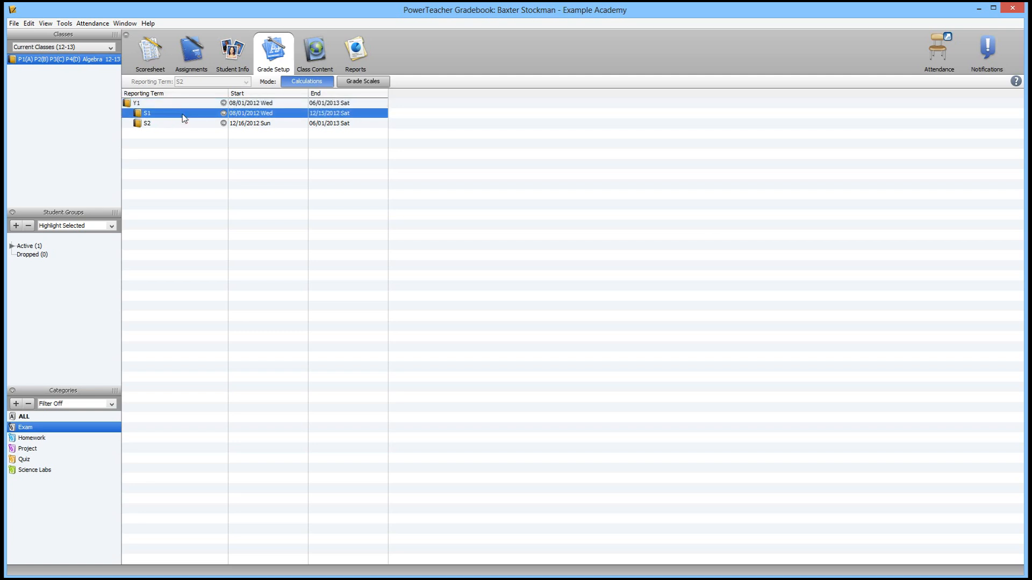
double_click(182, 114)
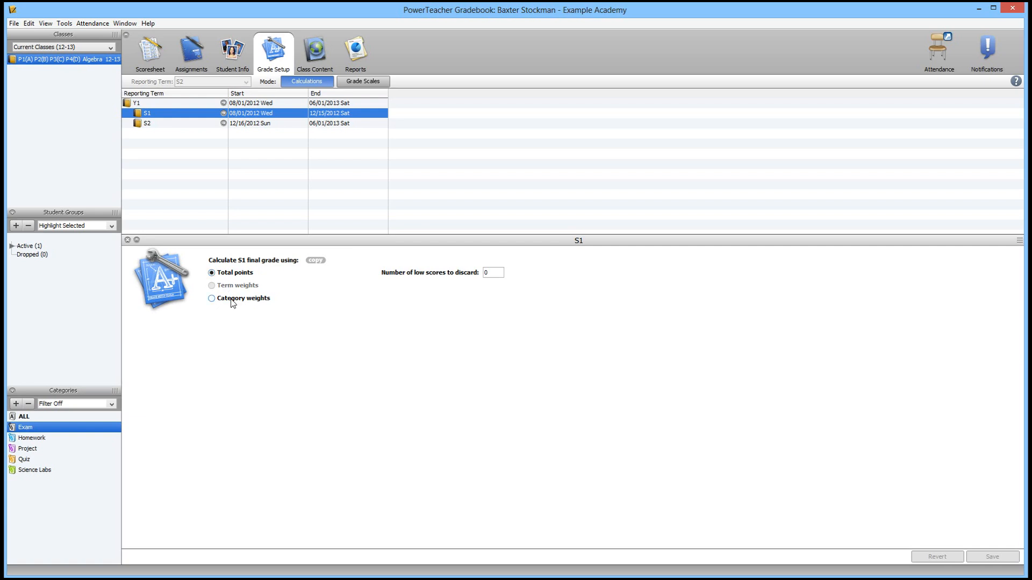
click(211, 300)
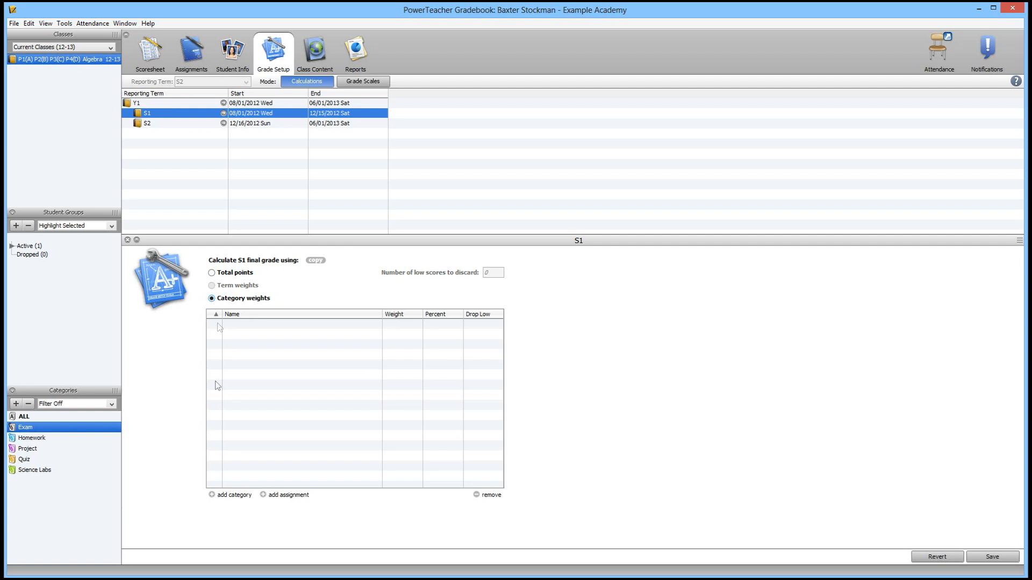
Add the Exam, Homework, Project and Quiz categories to the S1 weighting table
click(230, 495)
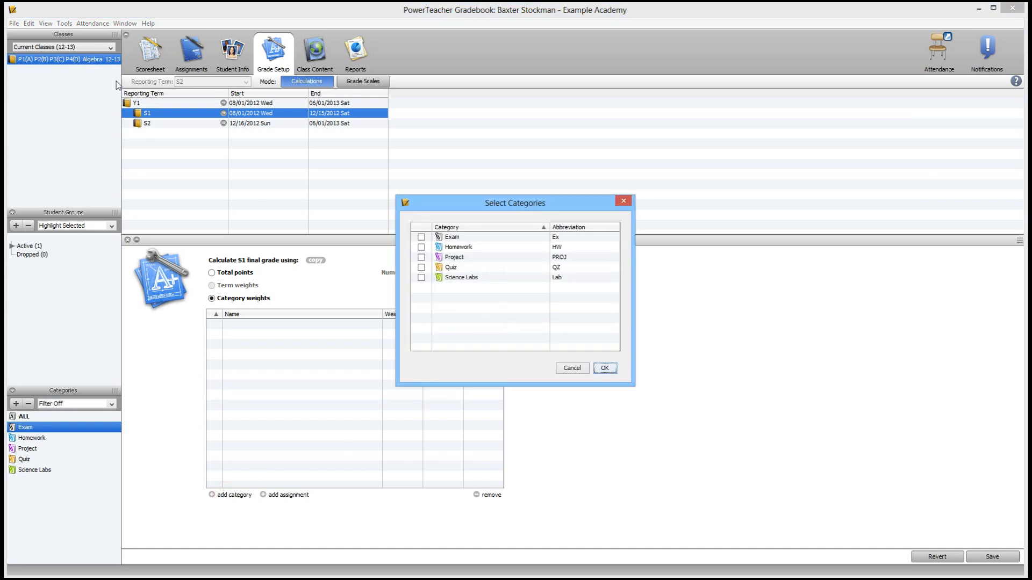
click(422, 238)
click(421, 247)
click(422, 258)
click(422, 268)
click(610, 370)
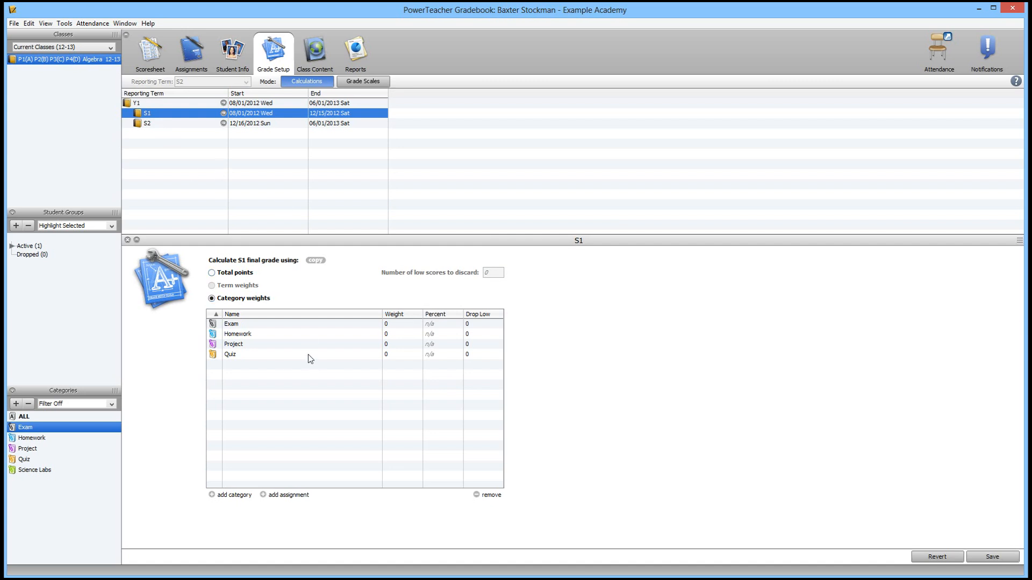
Give Exam, Homework, Project and Quiz each a weight of 1
click(400, 324)
click(400, 325)
text(1)
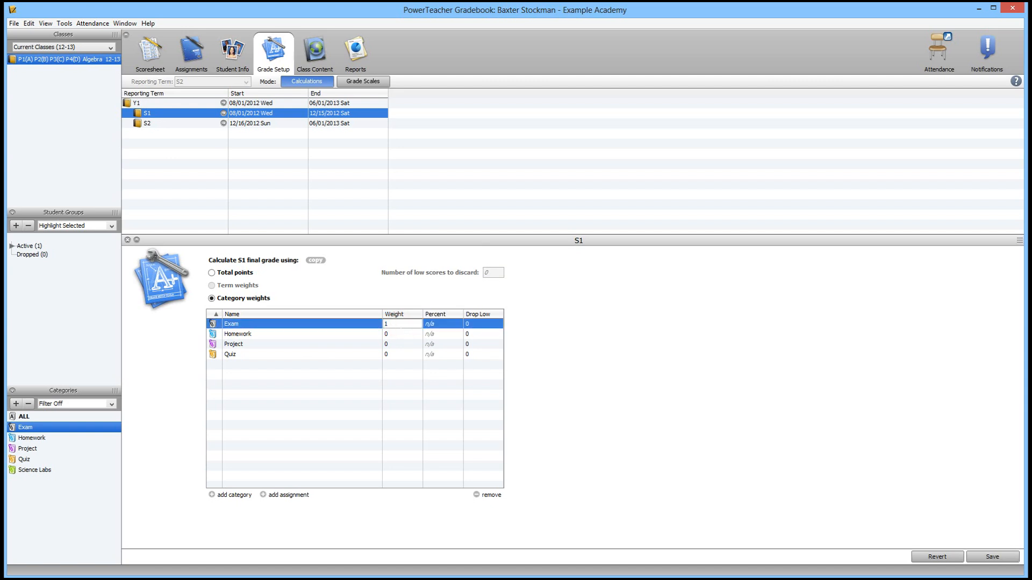
click(393, 333)
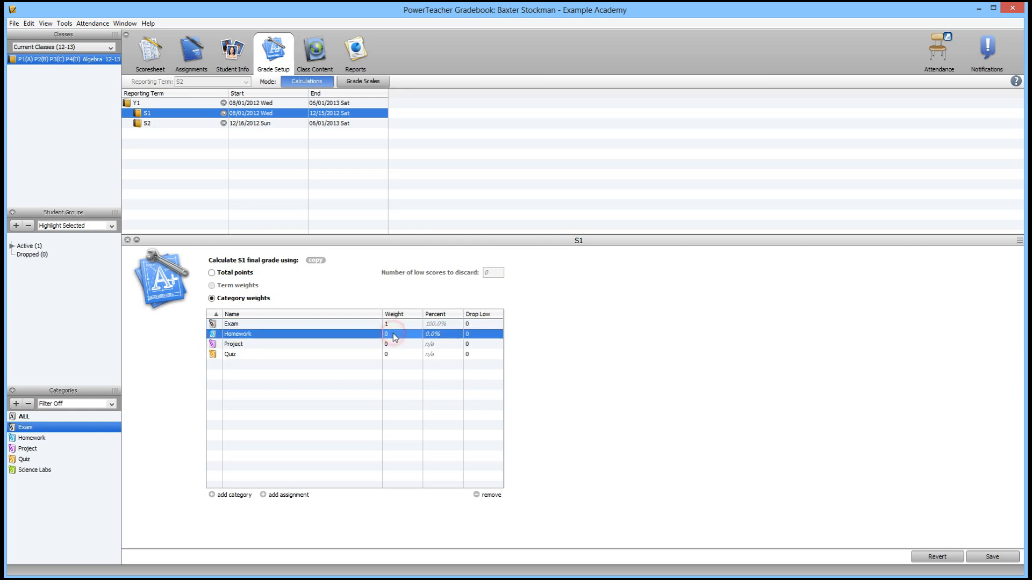
click(414, 334)
text(1)
click(405, 344)
click(406, 344)
text(1)
click(390, 356)
click(391, 356)
text(1)
click(445, 421)
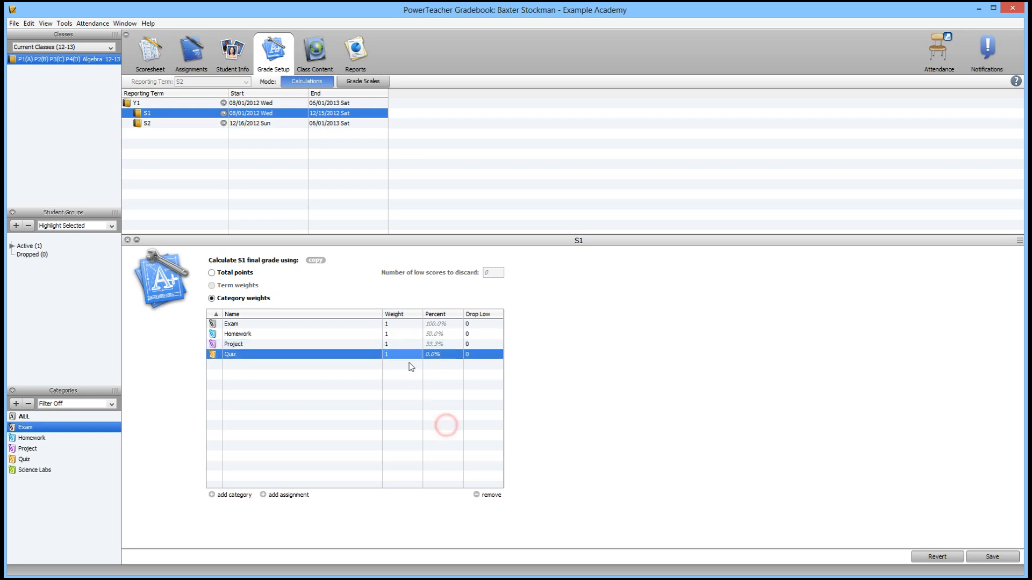
click(405, 339)
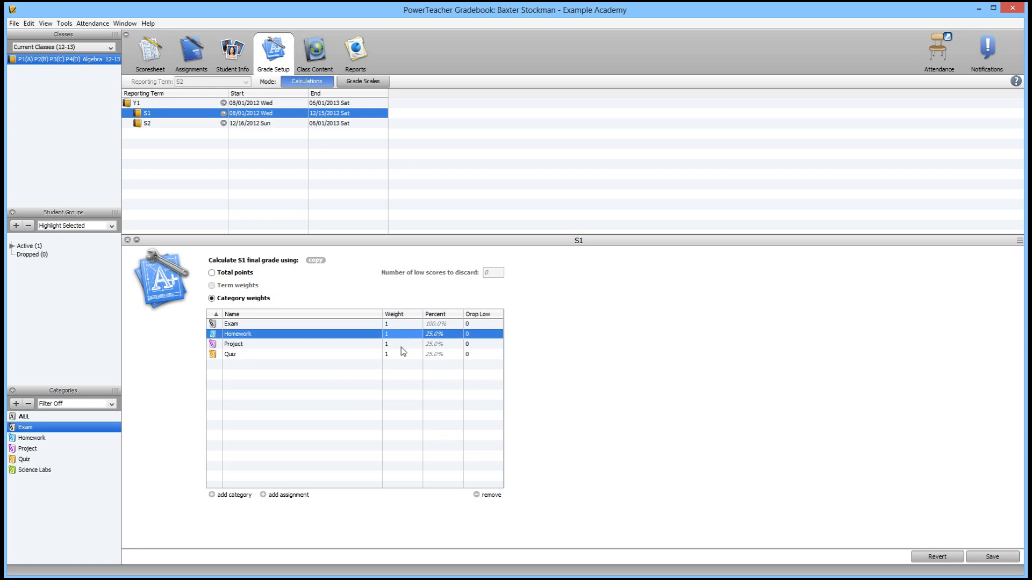
click(444, 323)
click(432, 354)
click(432, 345)
click(435, 336)
click(438, 325)
click(440, 337)
click(440, 344)
click(440, 354)
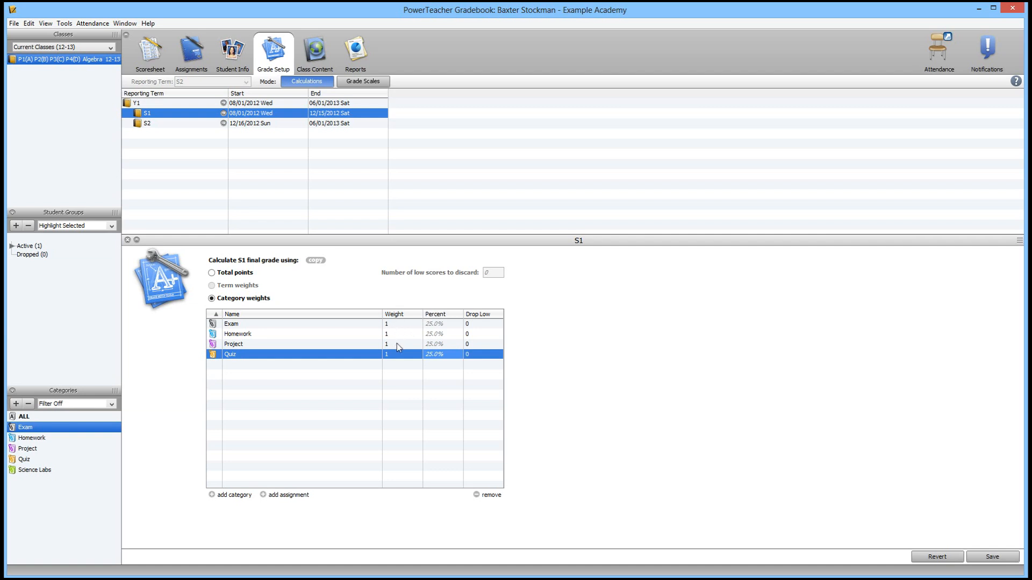
Set each of the four category weights to 25
click(396, 323)
click(396, 323)
text(25)
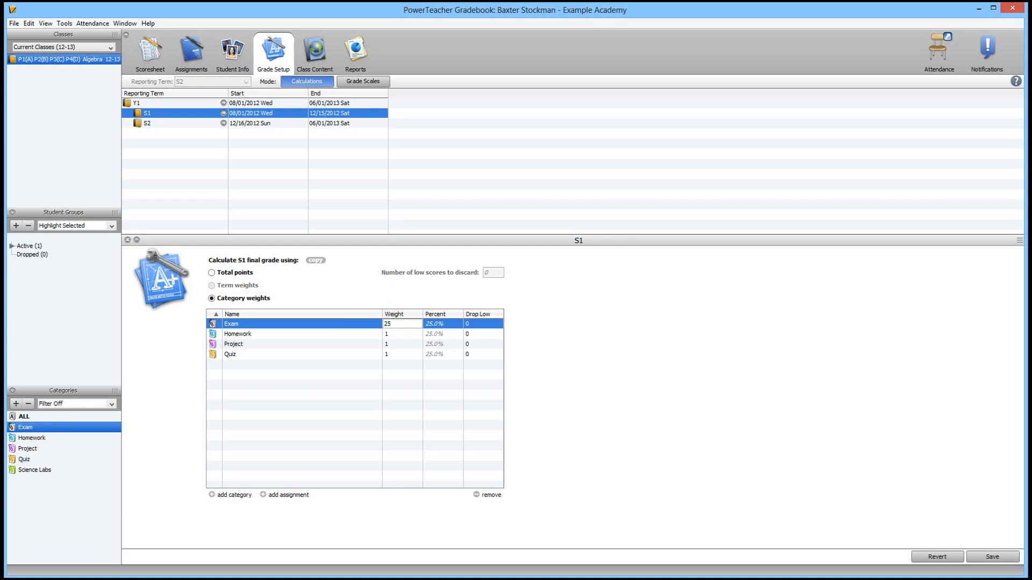
click(392, 337)
click(392, 337)
text(25)
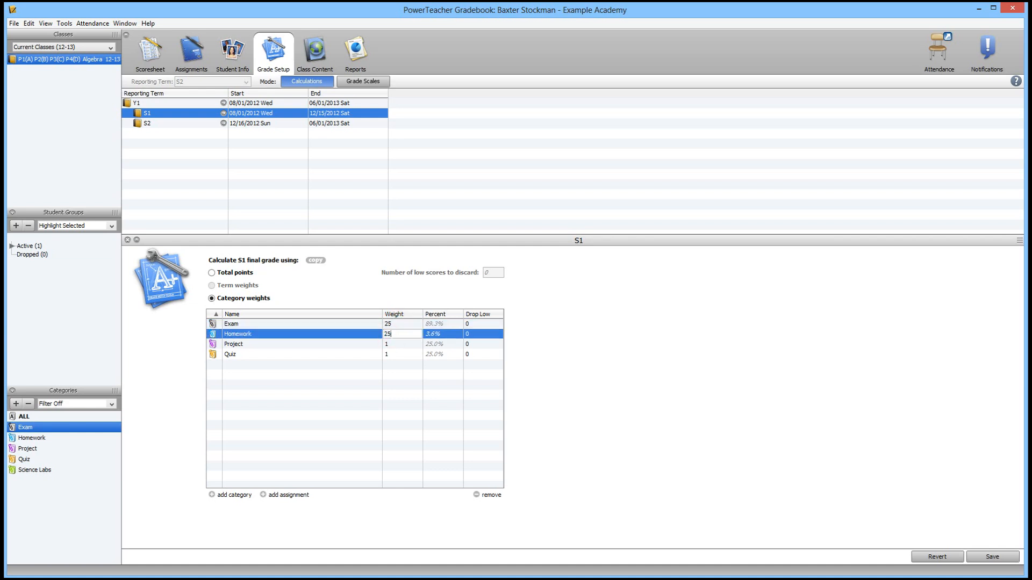
click(393, 345)
click(392, 345)
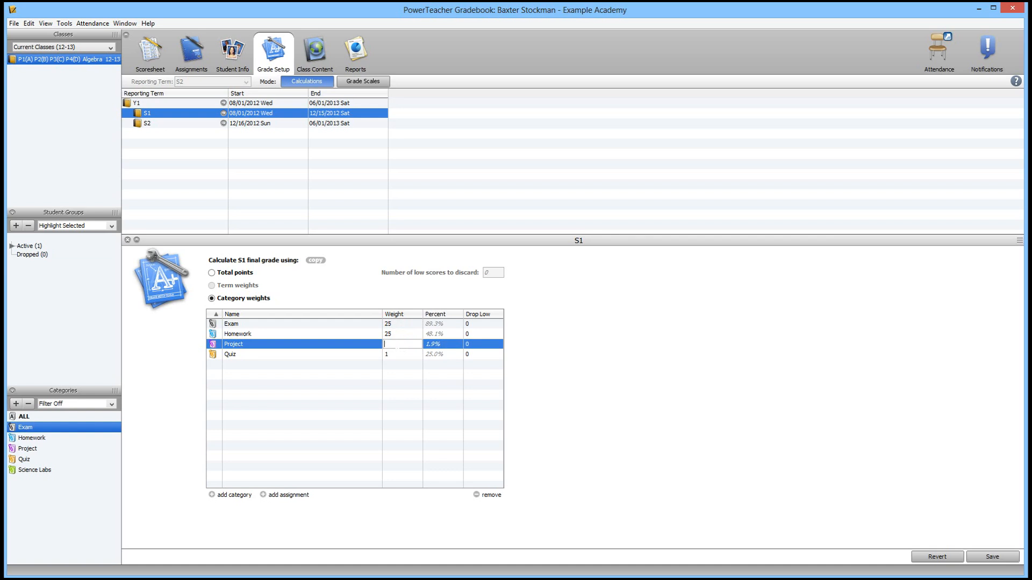
text(25)
click(398, 355)
click(397, 356)
text(25)
key(Return)
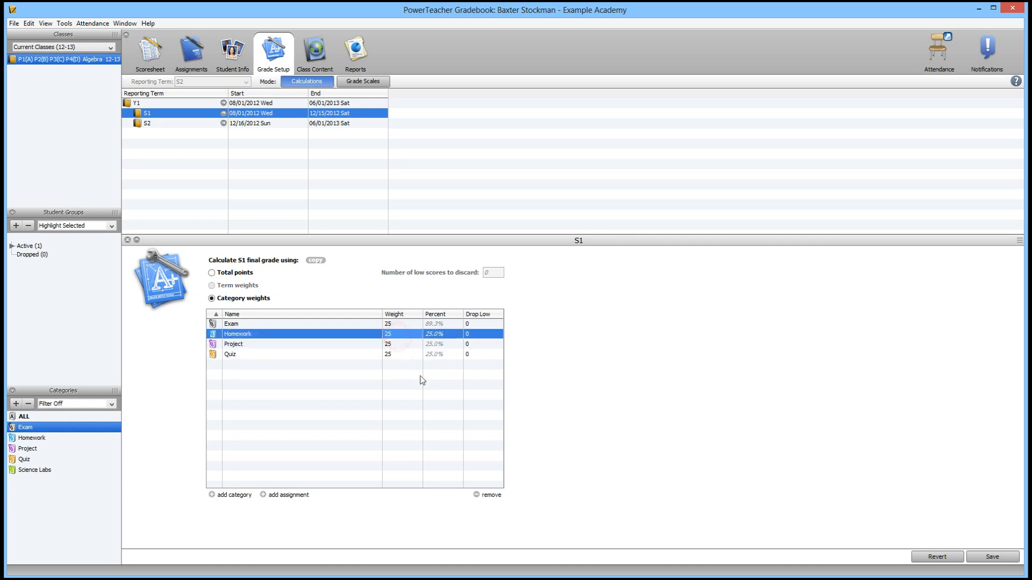
click(437, 325)
mouse_move(437, 329)
mouse_down()
mouse_move(440, 354)
mouse_move(438, 326)
mouse_up()
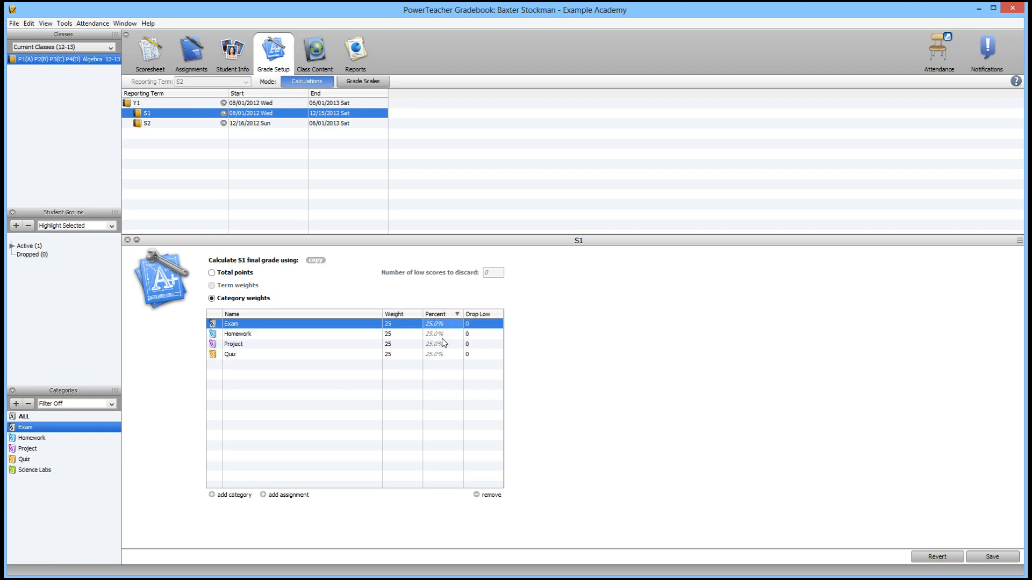
Set each of the four category weights back to 1
double_click(402, 326)
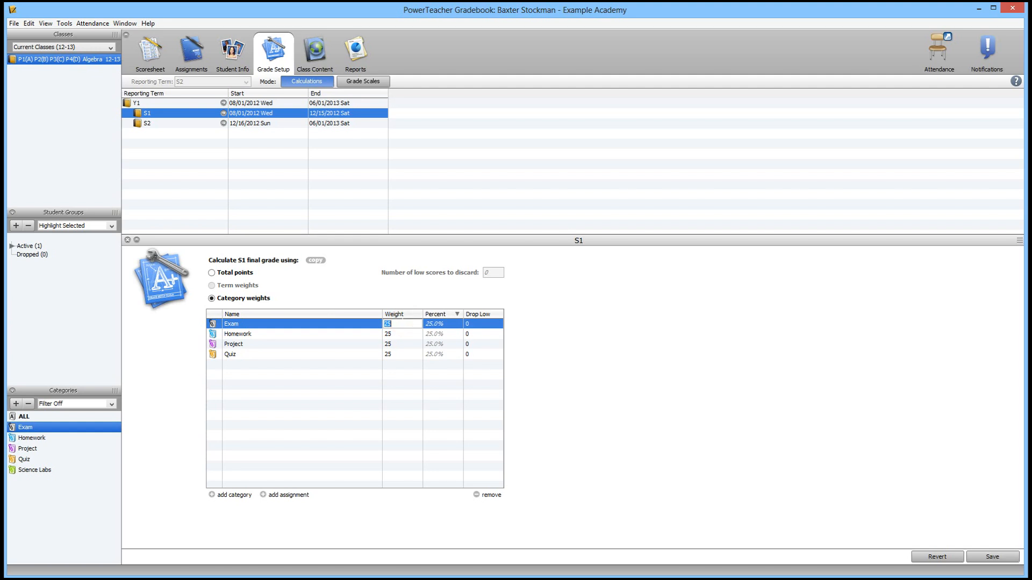
double_click(401, 334)
text(1)
double_click(400, 340)
text(1)
double_click(394, 325)
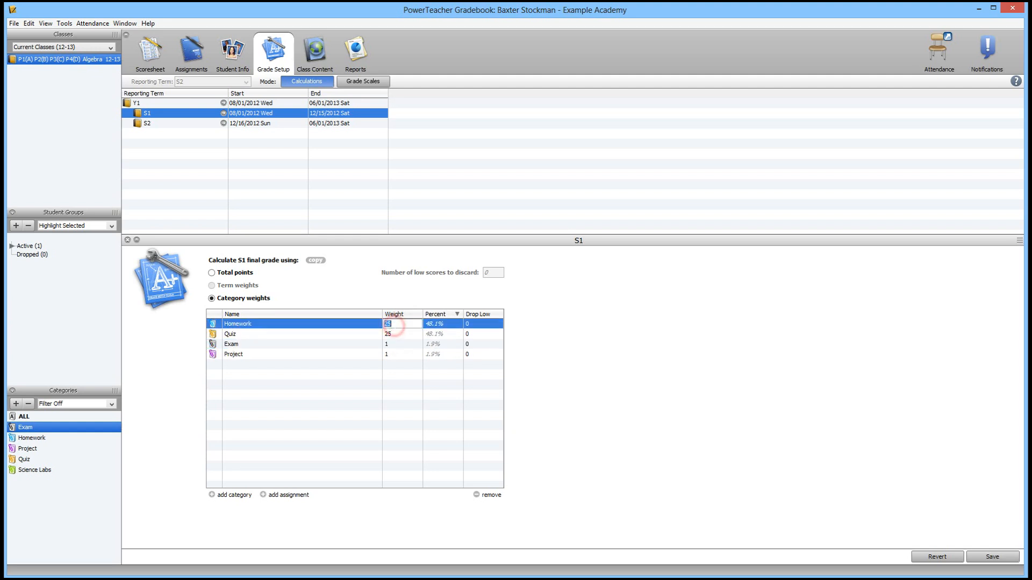
text(1)
double_click(394, 333)
text(1)
double_click(395, 325)
text(1)
click(400, 345)
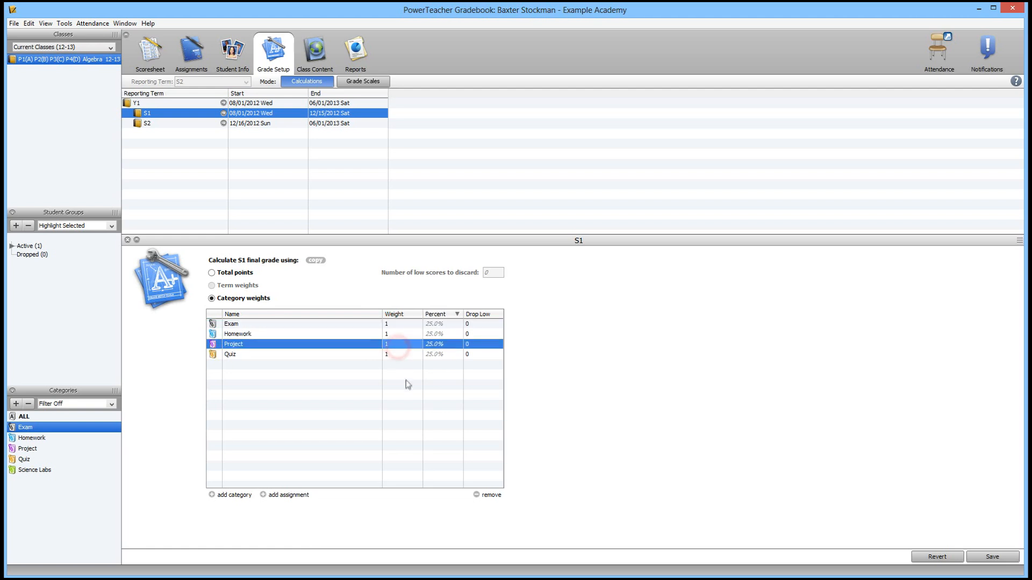
Set the Project weight to 2 and the Homework weight to 3
double_click(399, 346)
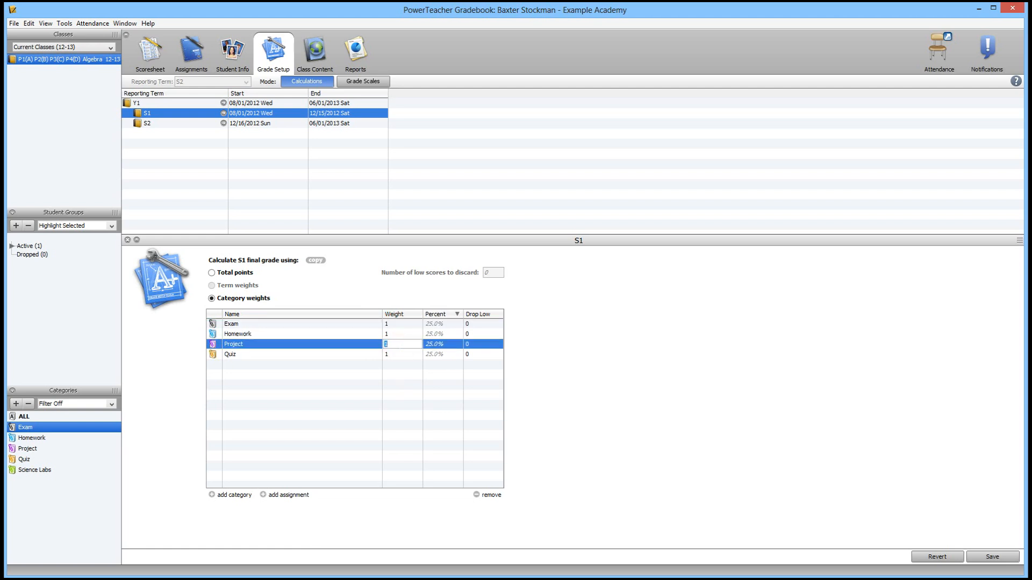
key(Return)
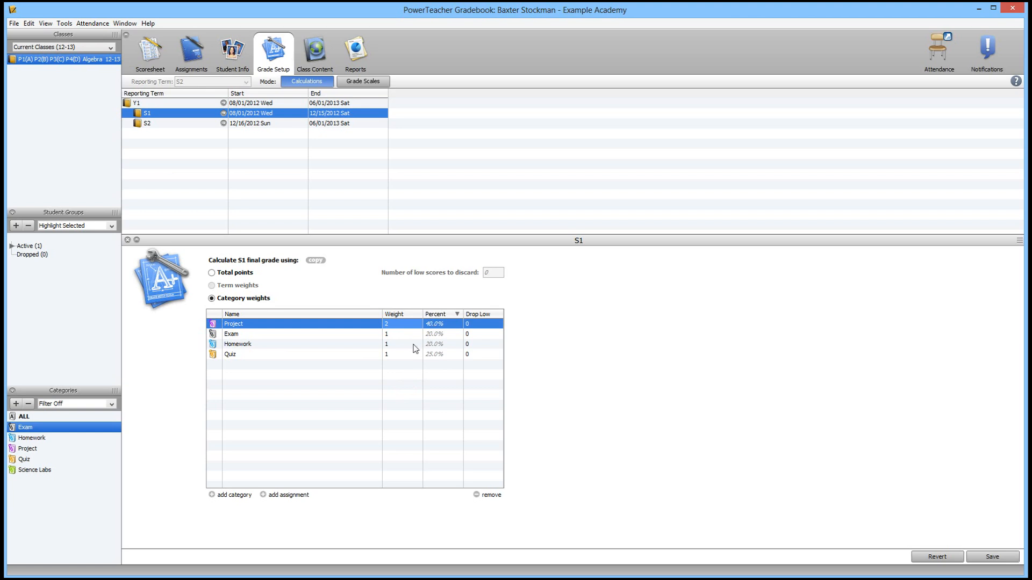
click(403, 346)
double_click(403, 346)
text(3)
key(Return)
Set Homework to drop 1 low score and Quiz to drop 2 low scores, and save the S1 setup
key(F2)
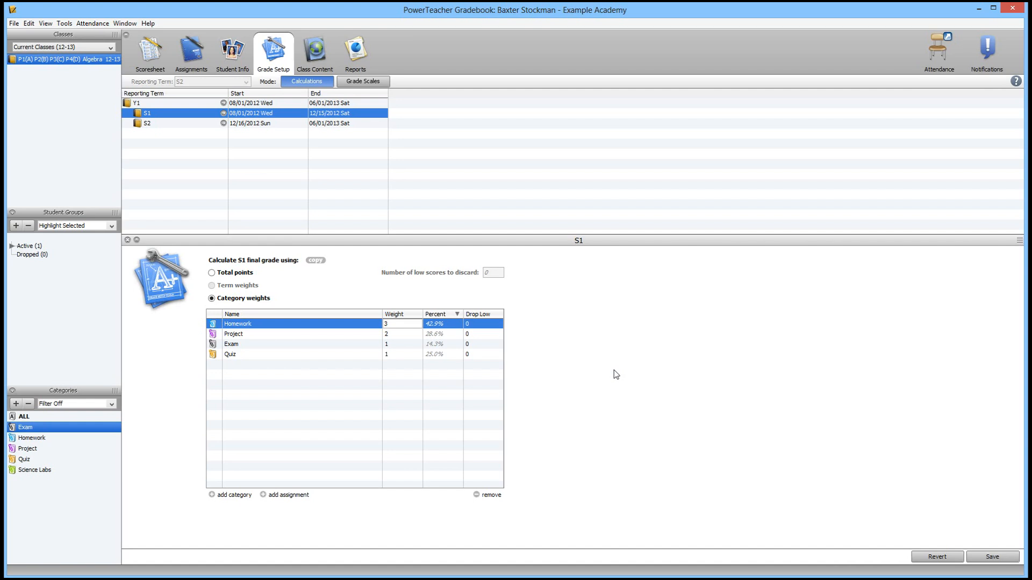
click(481, 323)
text(1)
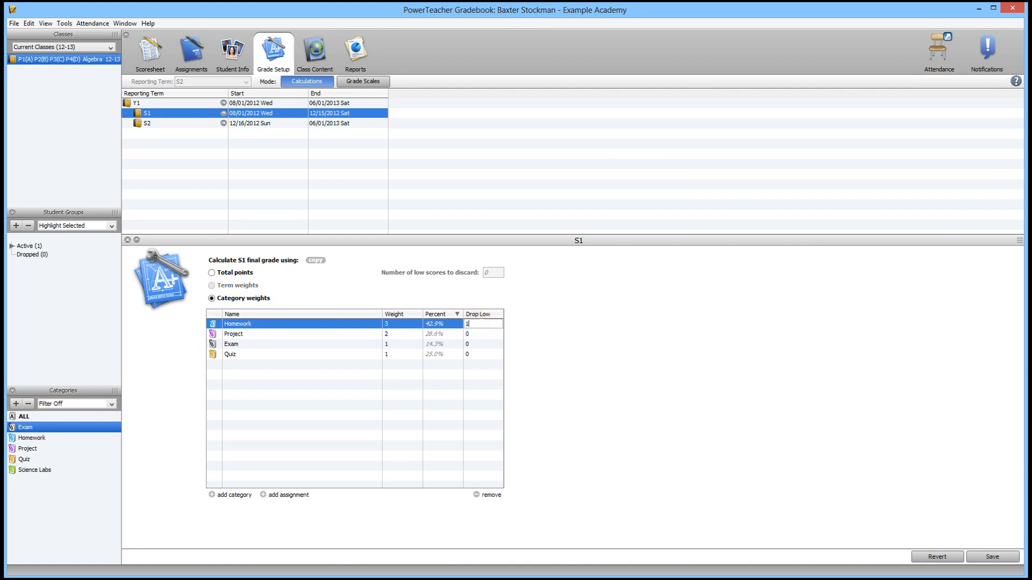
key(Return)
double_click(474, 354)
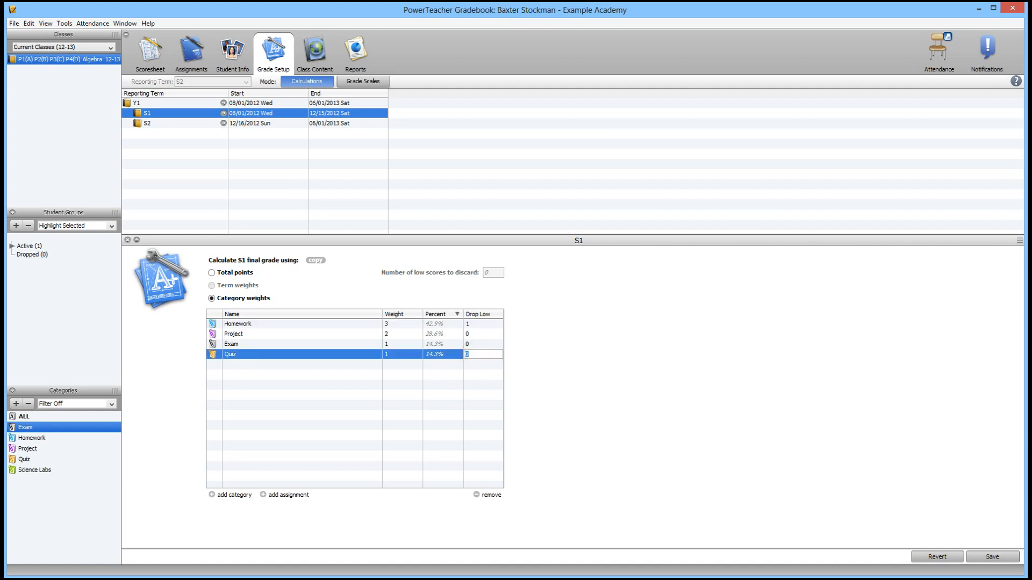
text(2)
key(Return)
click(977, 560)
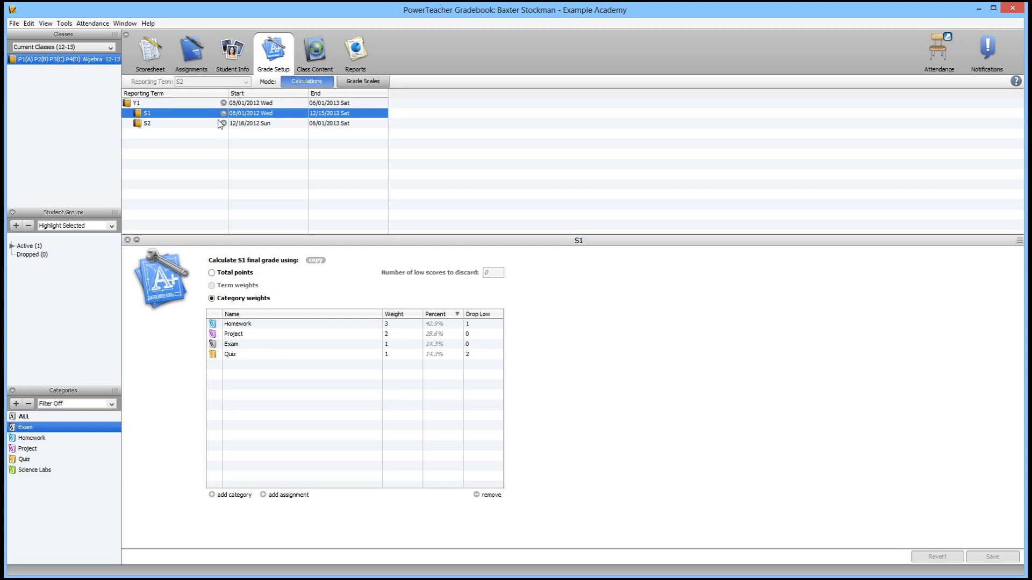
Copy the S1 grade setup into the S2 reporting term only
right_click(203, 114)
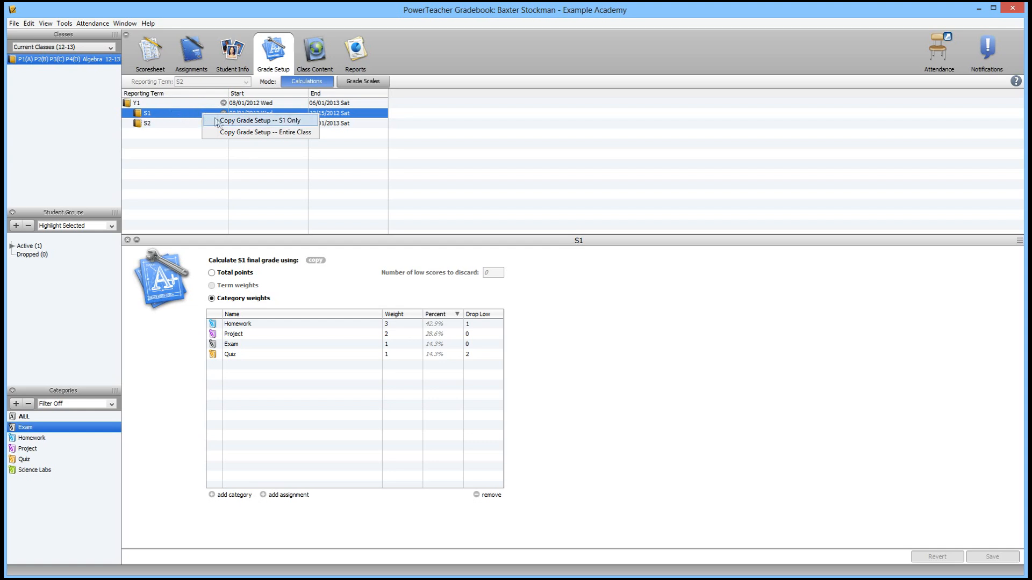
click(310, 122)
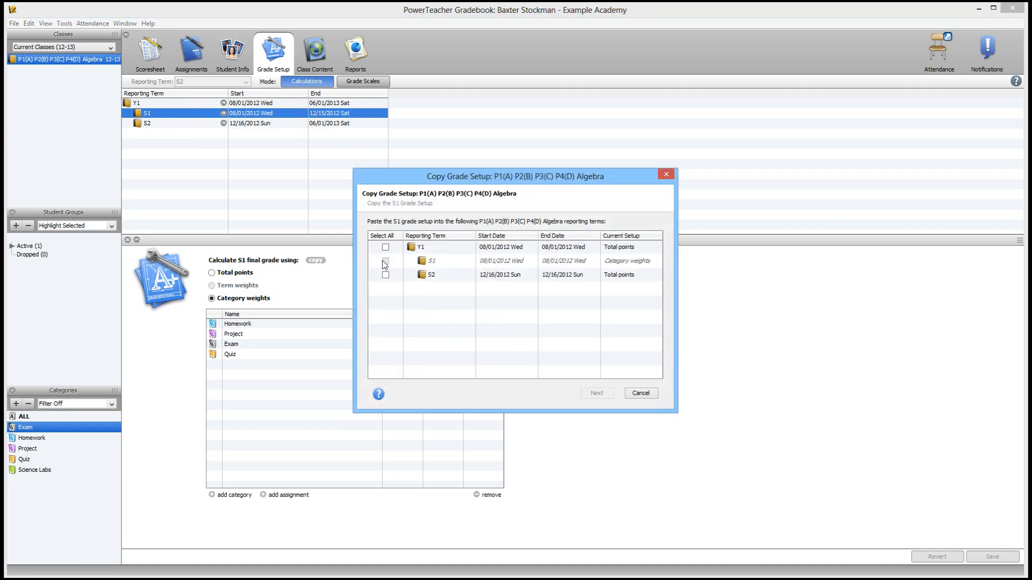
click(386, 276)
click(597, 394)
click(594, 395)
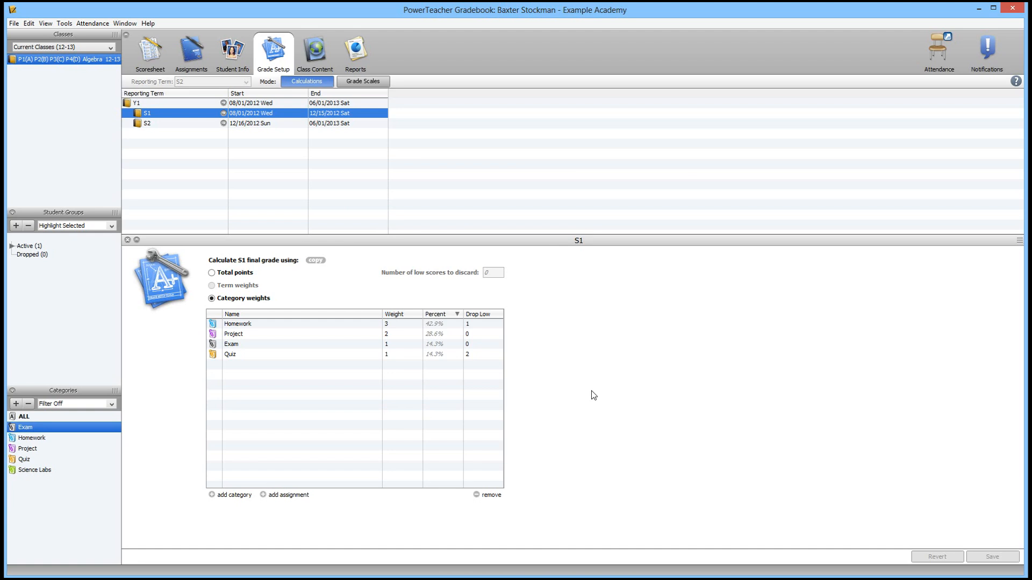
Compare the S2 and S1 grade setups by switching between the two terms
click(167, 123)
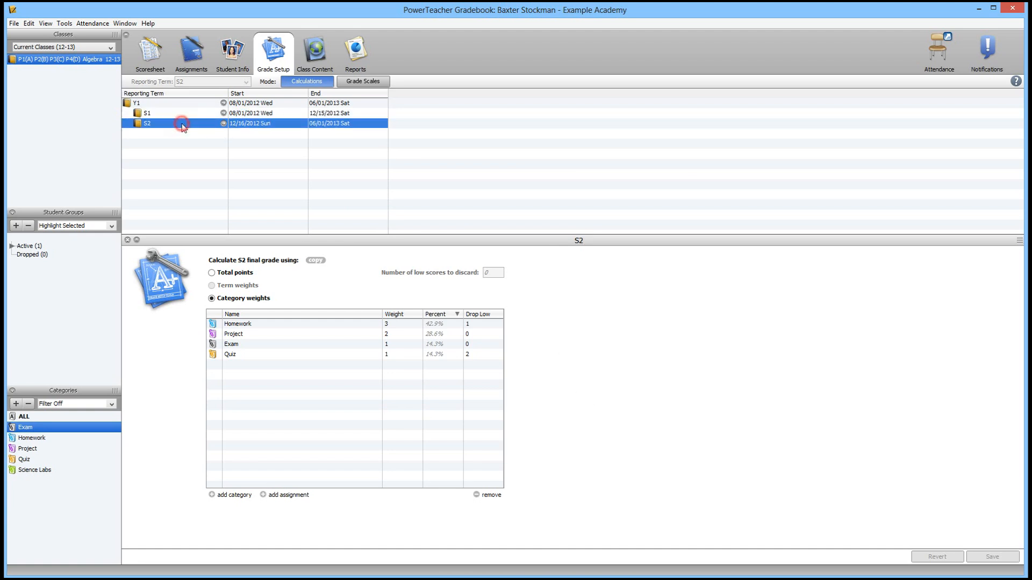
click(186, 115)
click(185, 122)
click(186, 114)
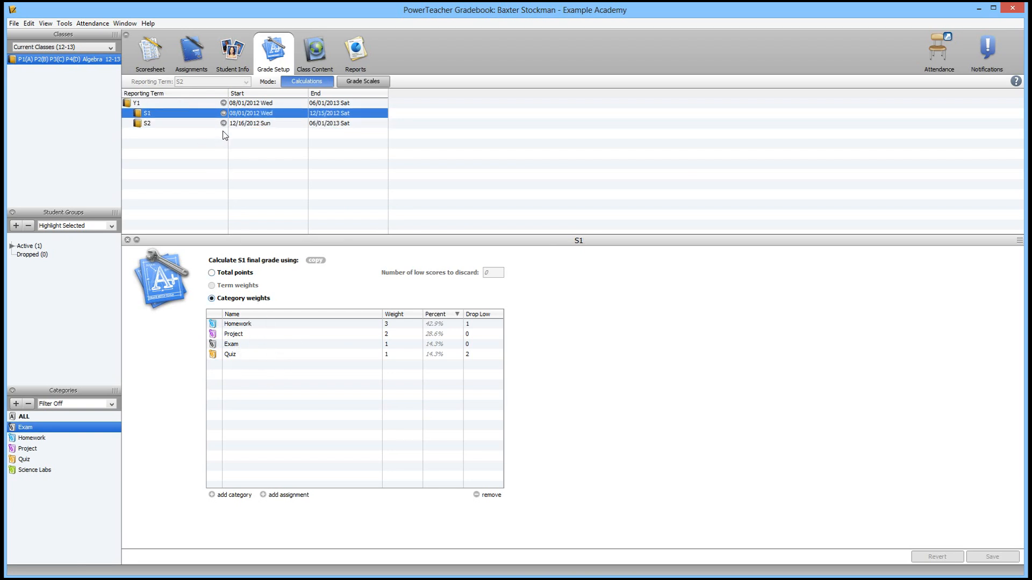
Recalculate the overall class final grades on the scoresheet and inspect the student's S2 final grade
click(151, 60)
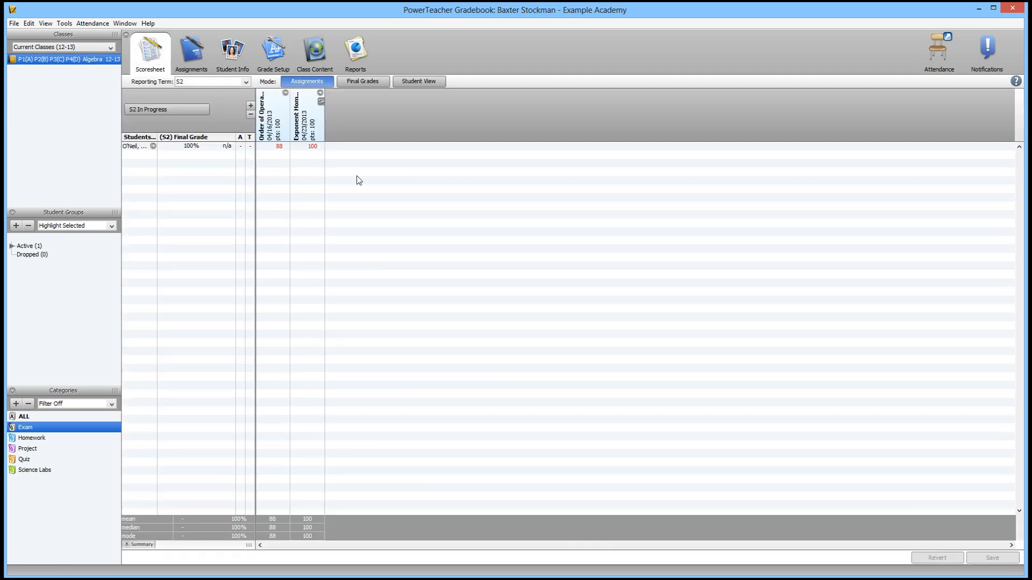
click(64, 25)
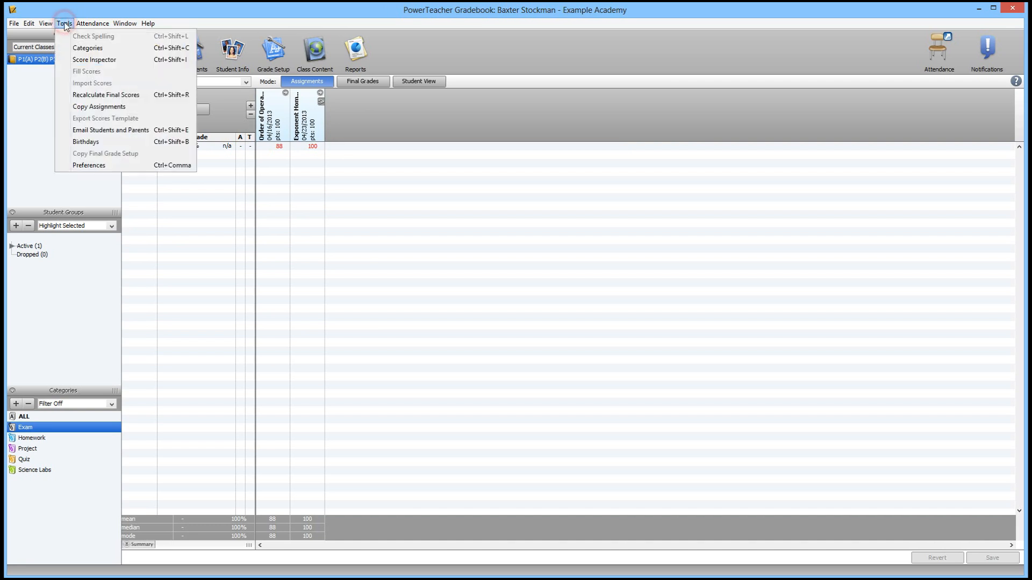
click(148, 94)
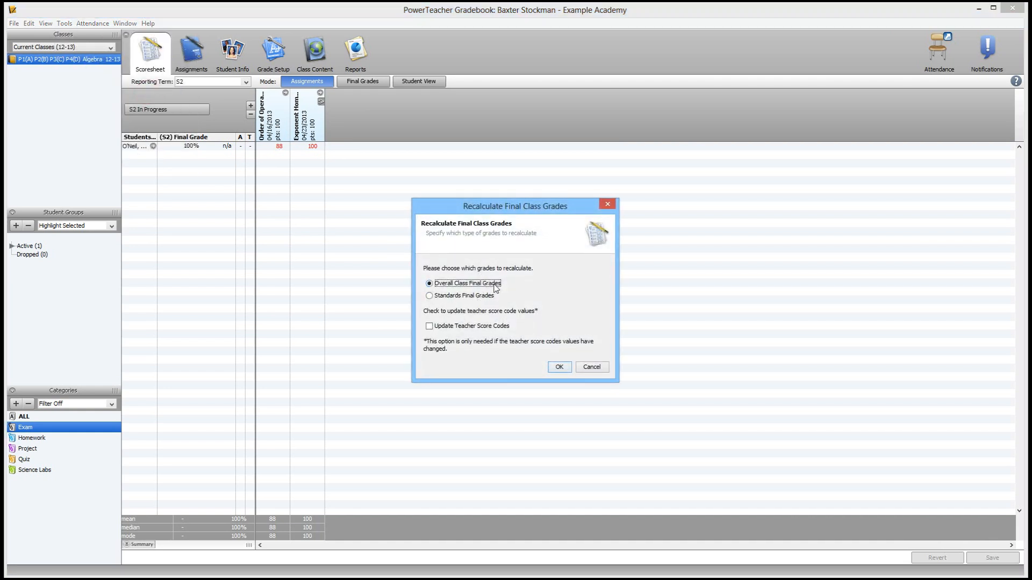
click(558, 367)
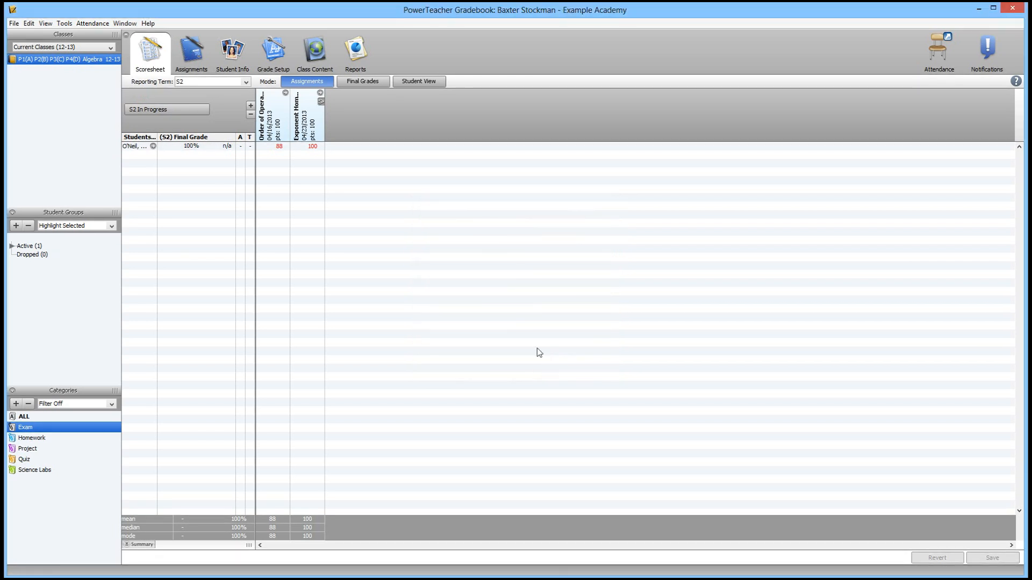
click(191, 147)
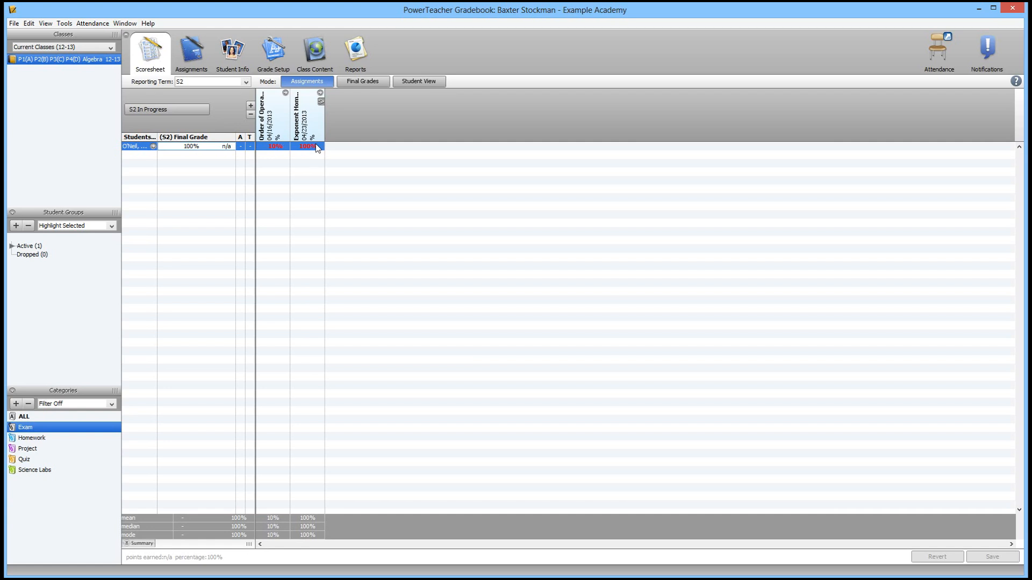
Set the S2 Homework drop-low count to 0, save, and return to the scoresheet
click(279, 56)
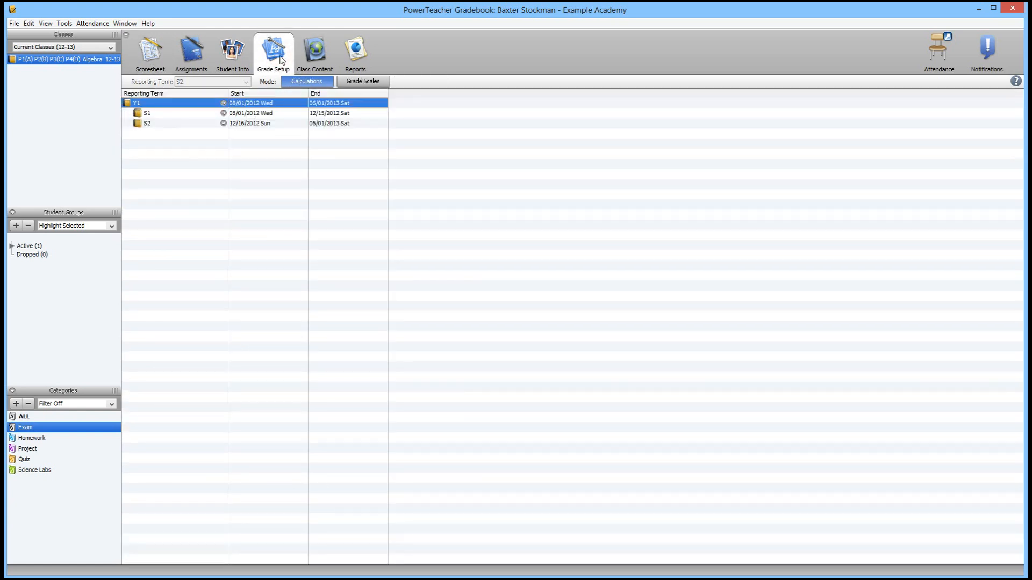
click(164, 124)
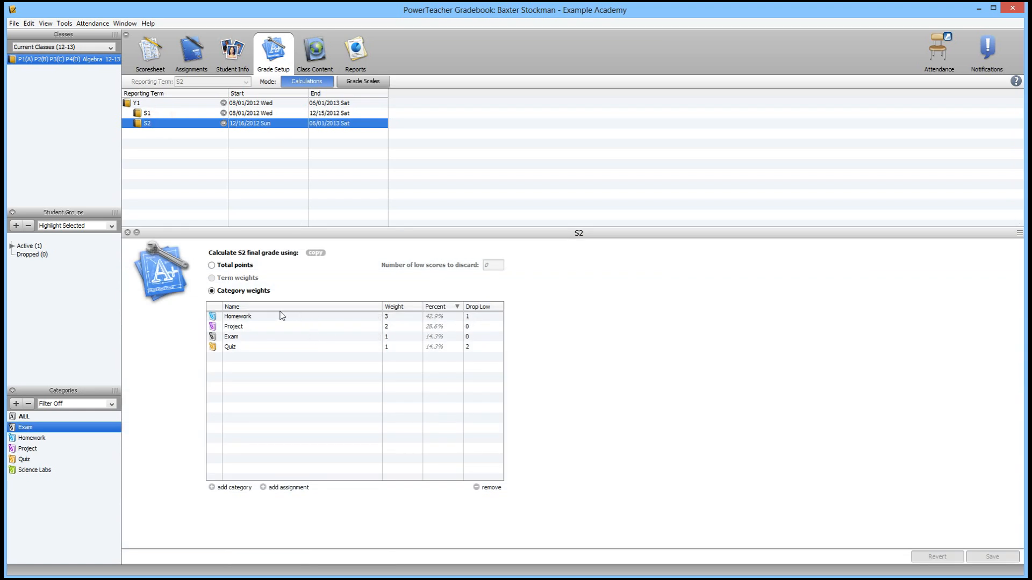
click(244, 321)
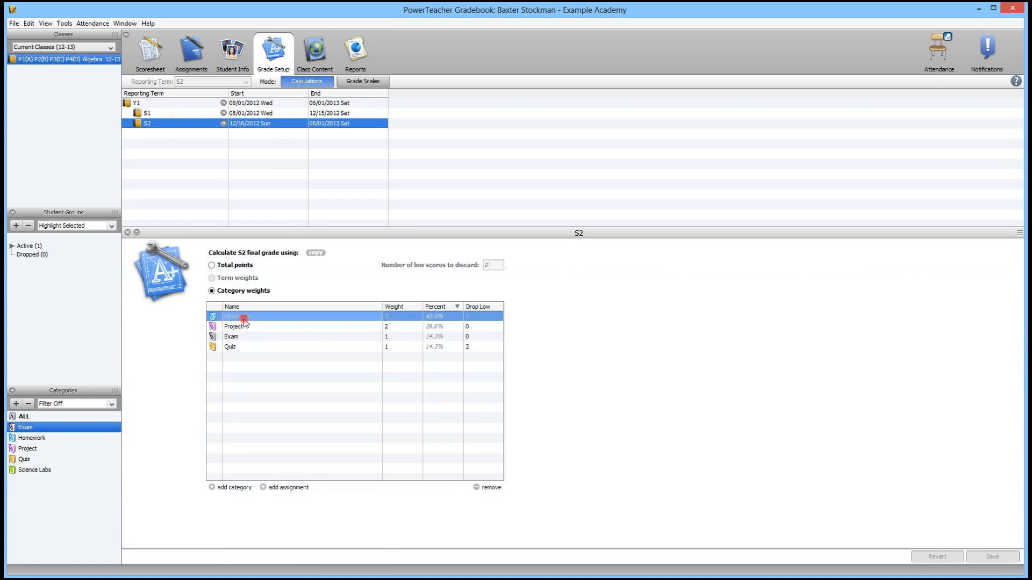
click(481, 317)
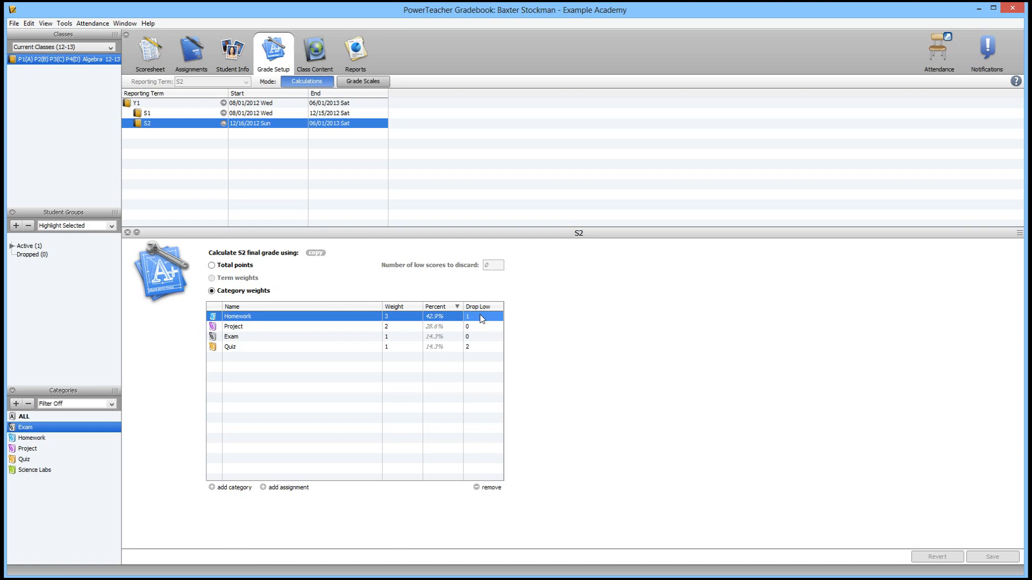
click(480, 316)
text(0)
click(462, 419)
click(994, 558)
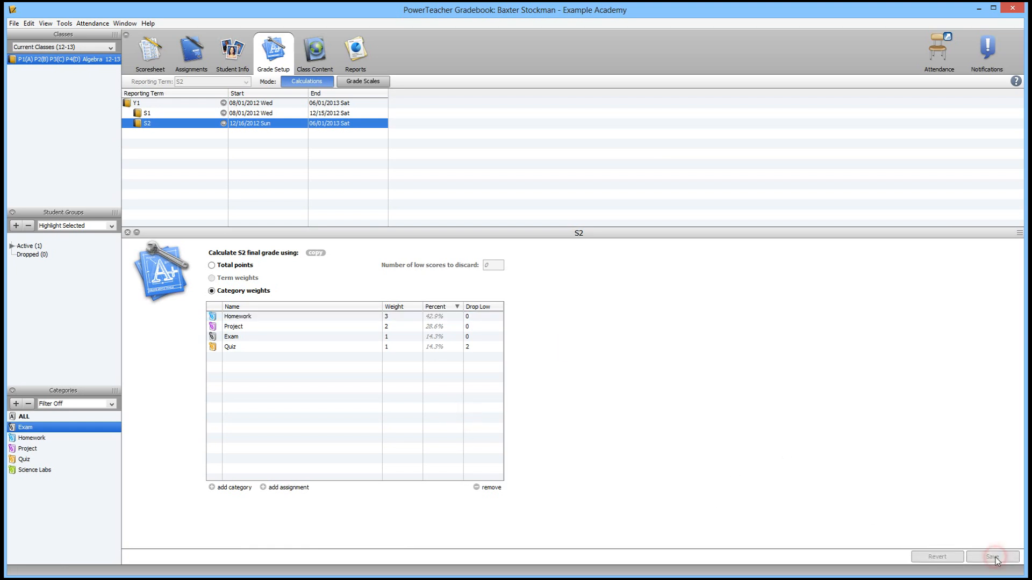
click(151, 59)
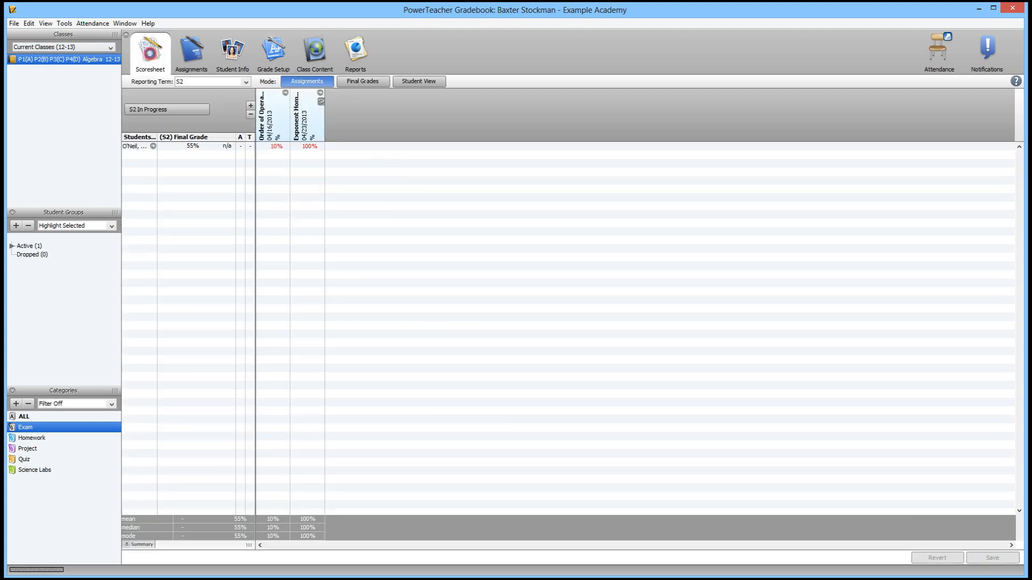